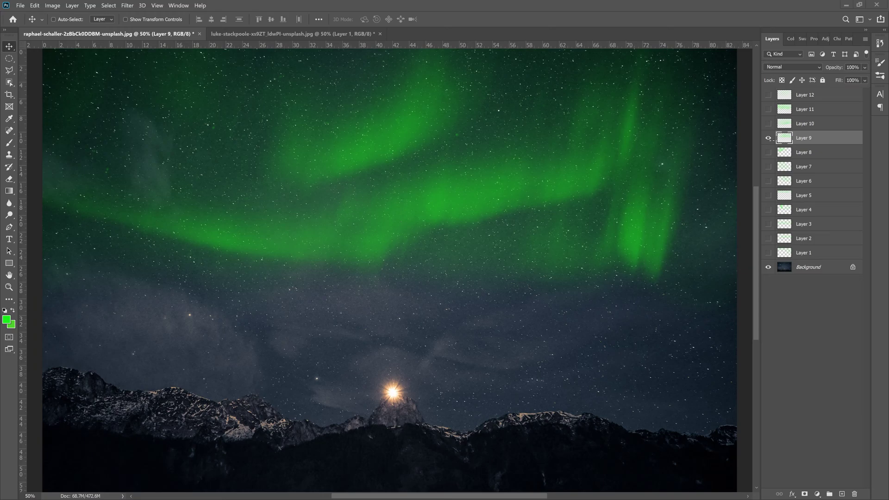
# Step: Preview the Layer 9–12 auroras one at a time, then switch to the luke-stackpoole photo
pyautogui.click(768, 138)
pyautogui.click(768, 139)
pyautogui.click(768, 138)
pyautogui.click(768, 123)
pyautogui.click(768, 123)
pyautogui.click(768, 110)
pyautogui.click(768, 110)
pyautogui.click(768, 95)
pyautogui.click(768, 94)
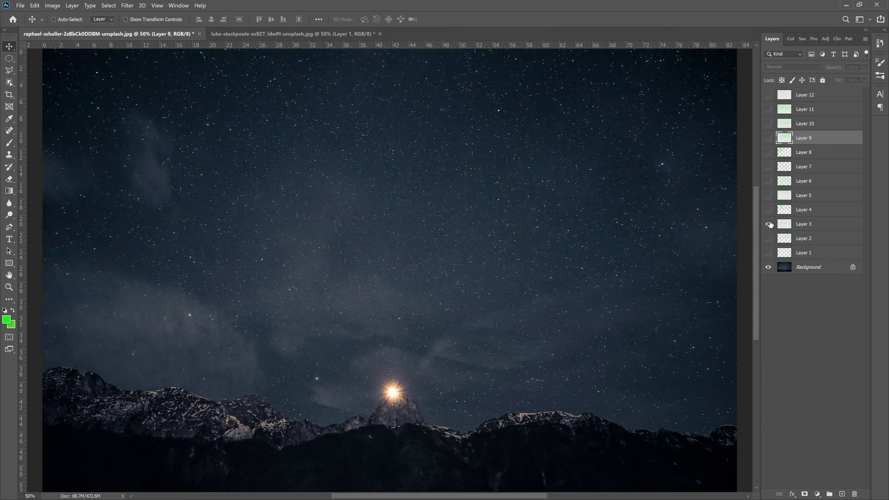
pyautogui.click(768, 138)
pyautogui.click(292, 34)
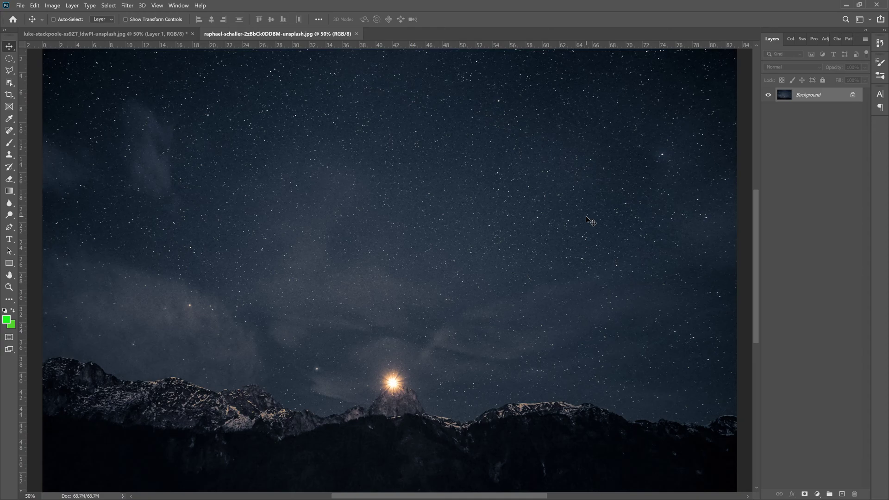
# Step: In the 17_Aurora folder, select the Aurora brushes .abr file, then clear the selection
pyautogui.hotkey('alt', 'Tab')
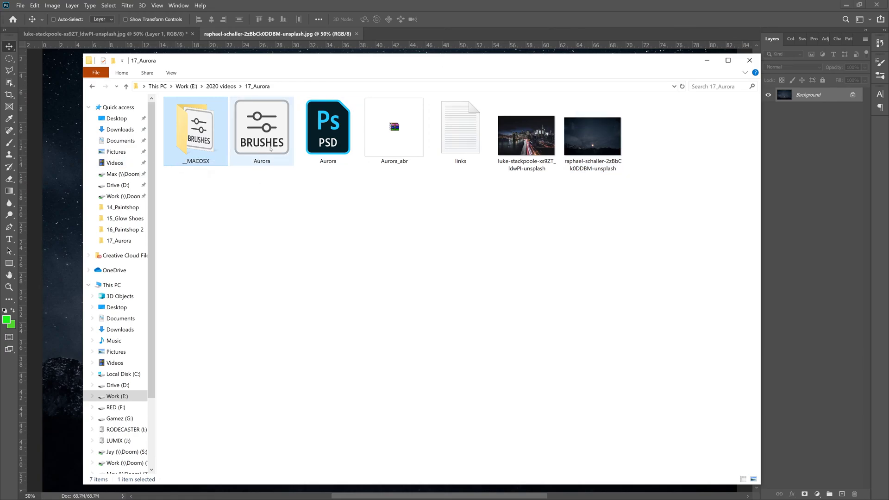
pyautogui.click(276, 134)
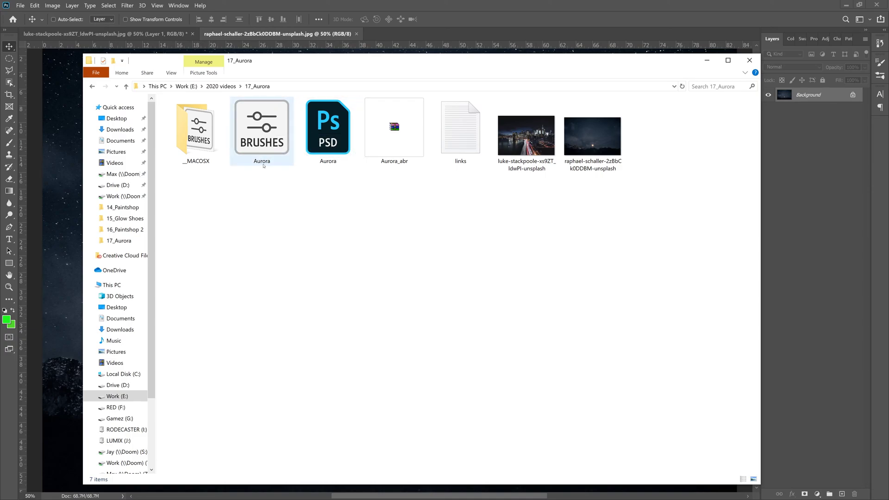
pyautogui.click(306, 187)
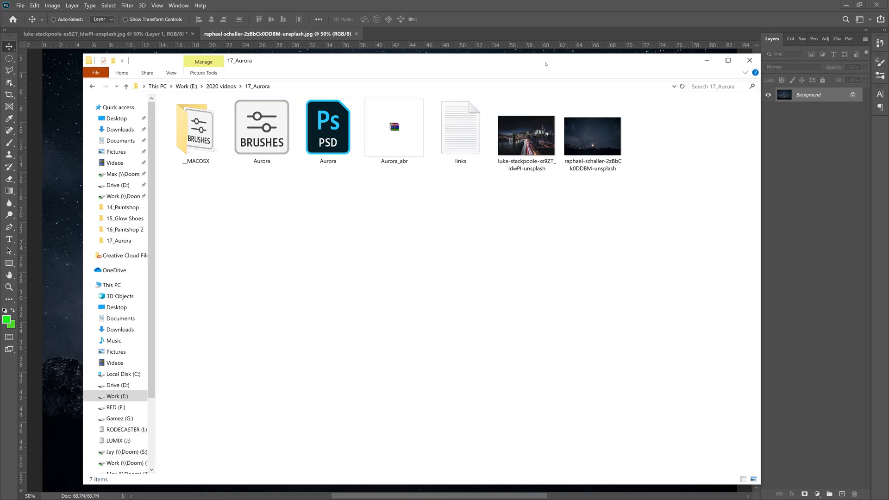
# Step: Return to the star-sky photo, pick the Brush tool, and import the Aurora brush set
pyautogui.click(509, 4)
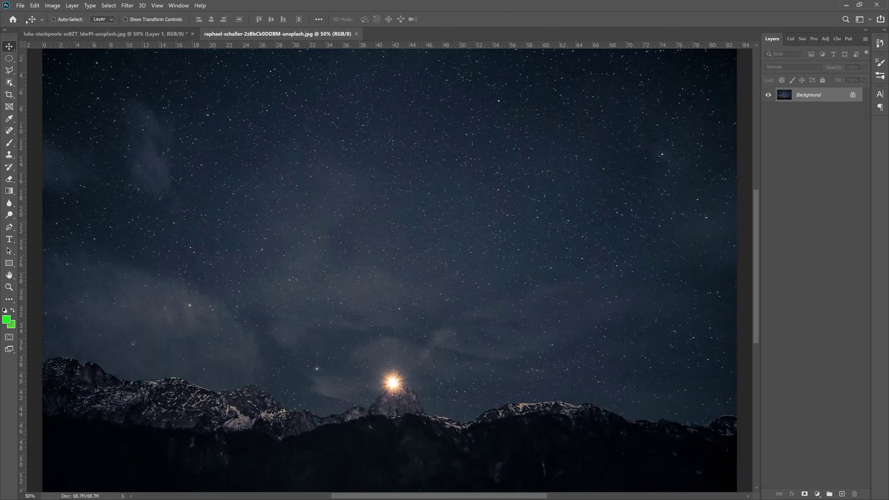
pyautogui.click(9, 143)
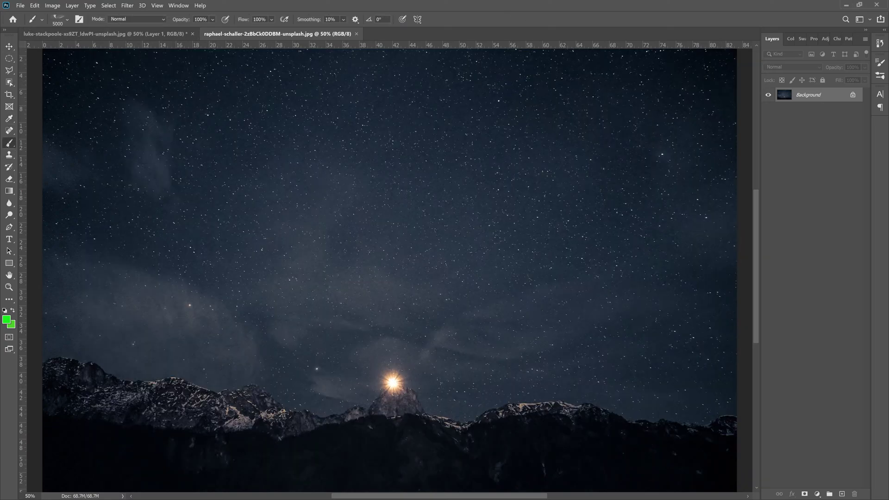
pyautogui.click(179, 5)
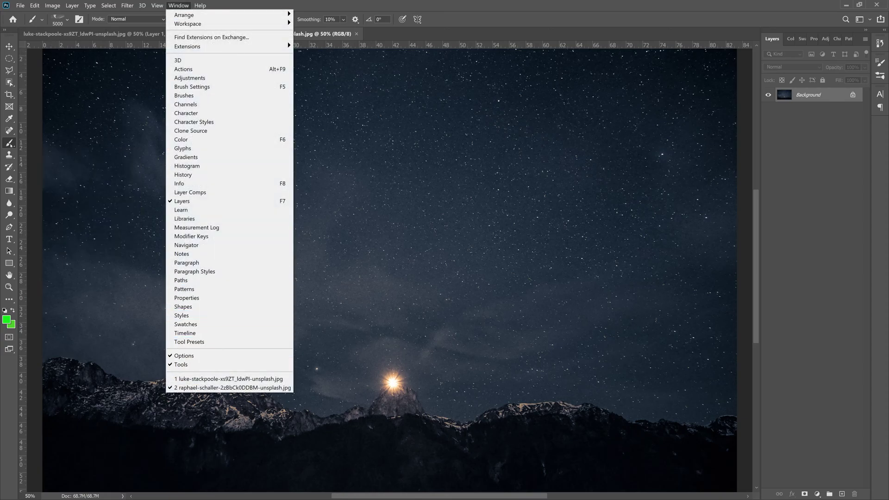
pyautogui.press('Escape')
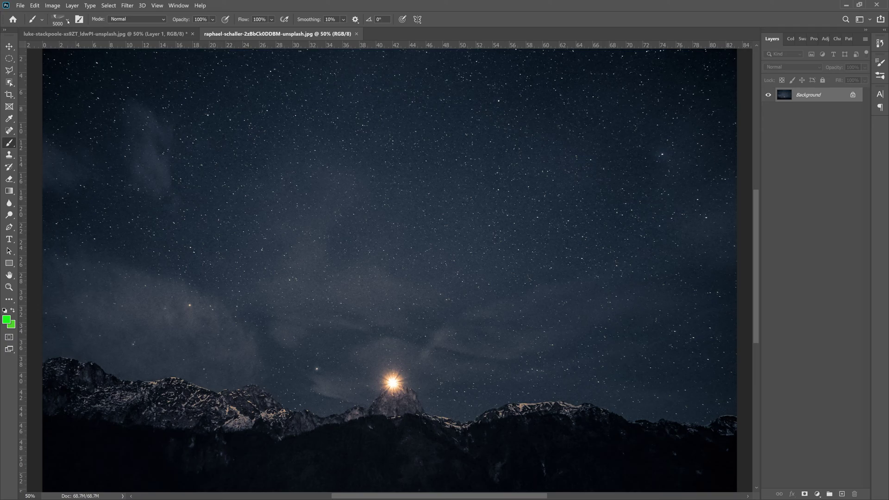
pyautogui.click(68, 21)
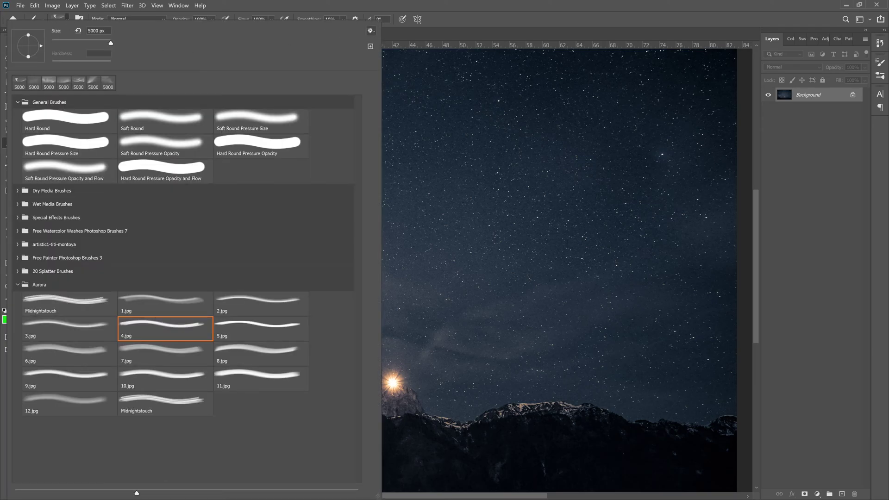
pyautogui.click(371, 31)
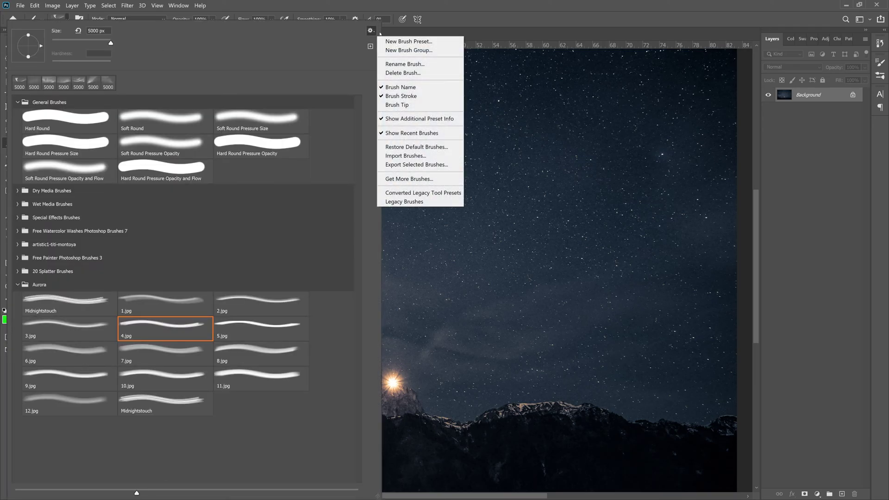
pyautogui.click(424, 157)
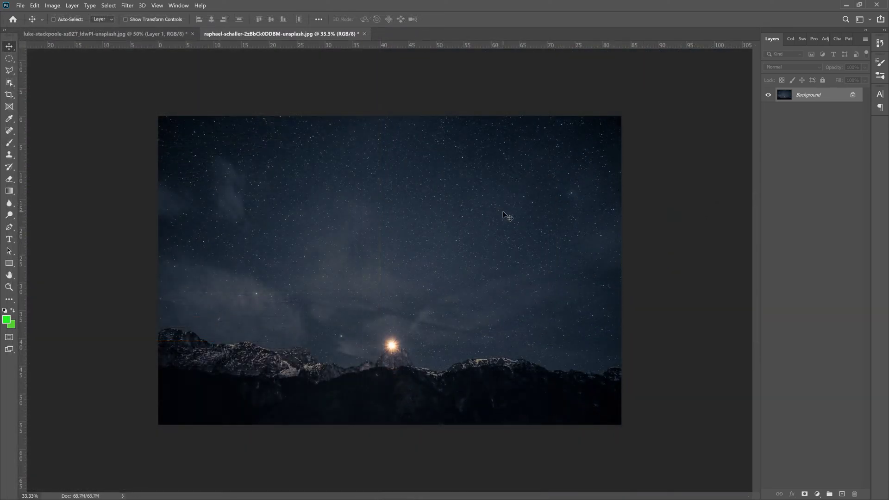
# Step: Add an empty Layer 1 and choose the 9.jpg brush from the Aurora folder
pyautogui.click(842, 493)
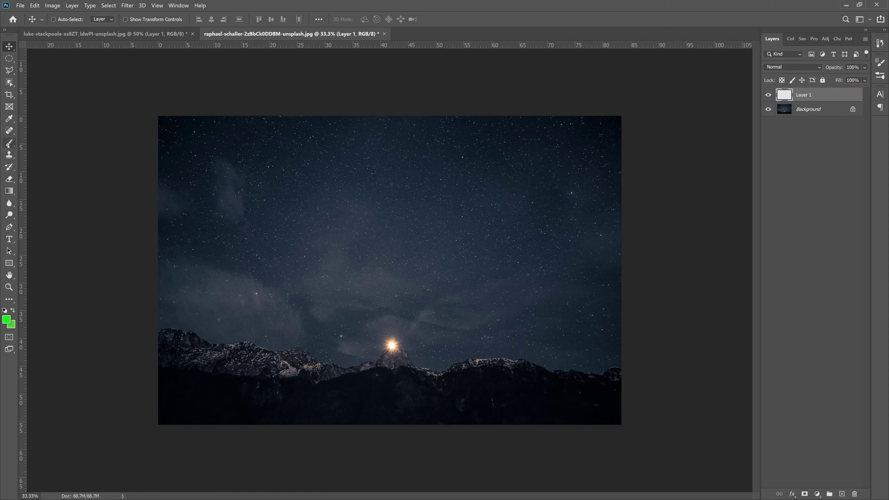
pyautogui.click(8, 143)
pyautogui.click(67, 20)
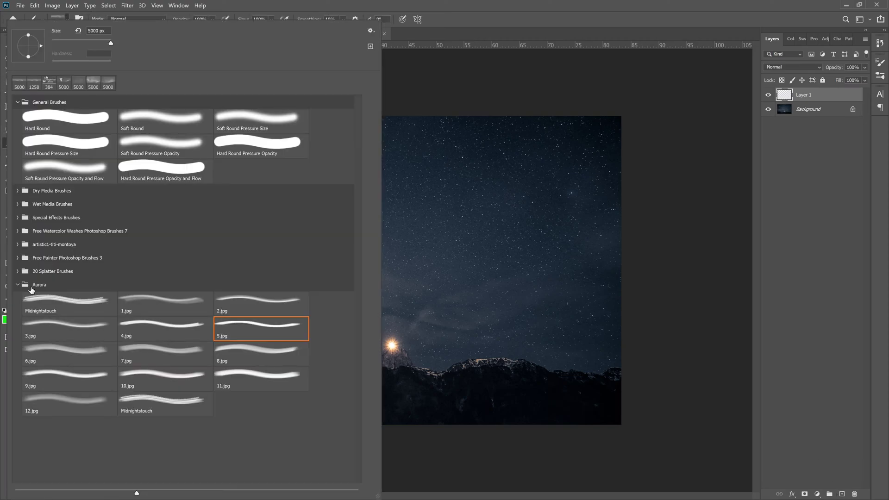
pyautogui.click(17, 284)
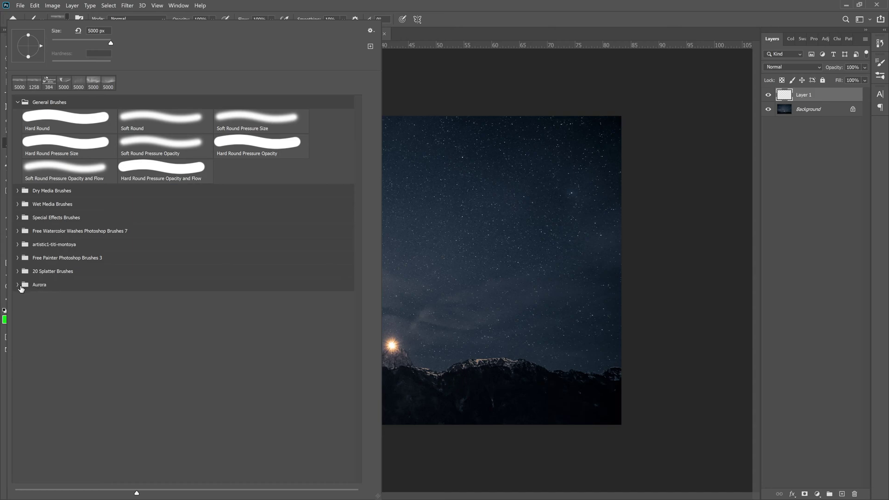
pyautogui.click(17, 285)
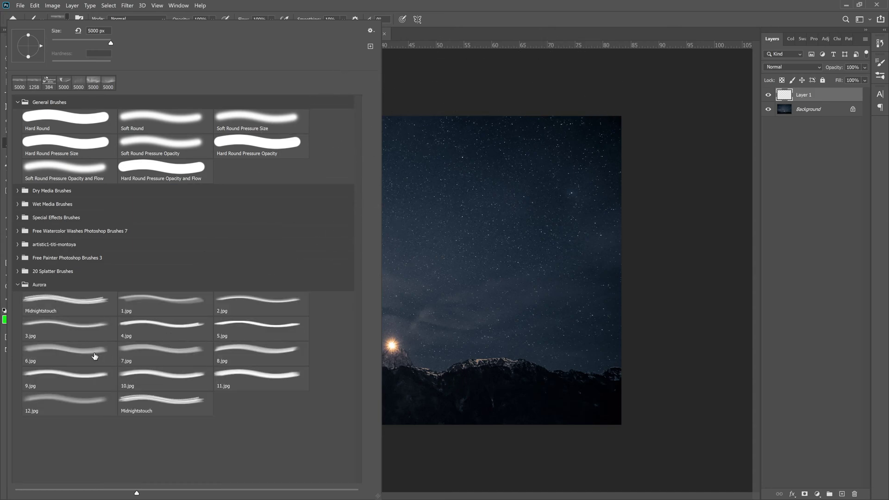
pyautogui.click(104, 381)
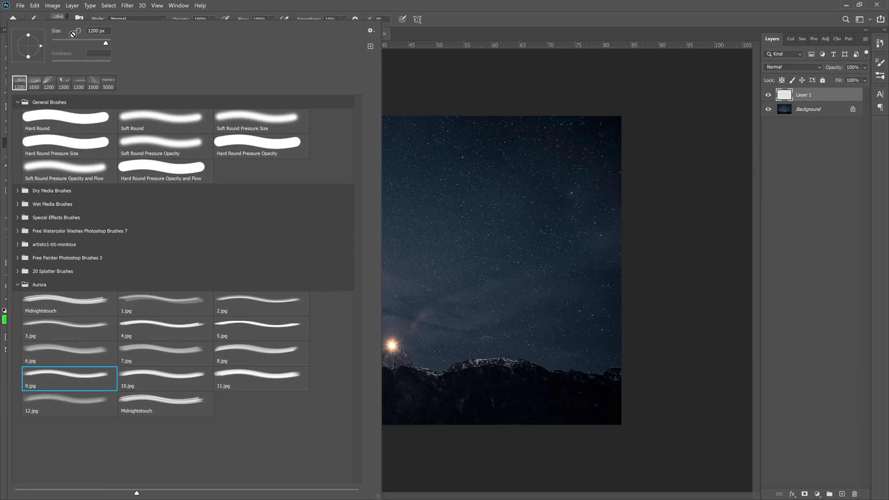
# Step: Set the brush size to 5000 px
pyautogui.click(96, 31)
pyautogui.write('5000')
pyautogui.press('Return')
# Step: Set the foreground colour to yellow-green def51c (hue 66°)
pyautogui.press('i')
pyautogui.click(7, 319)
pyautogui.moveTo(312, 145); pyautogui.dragTo(387, 187)
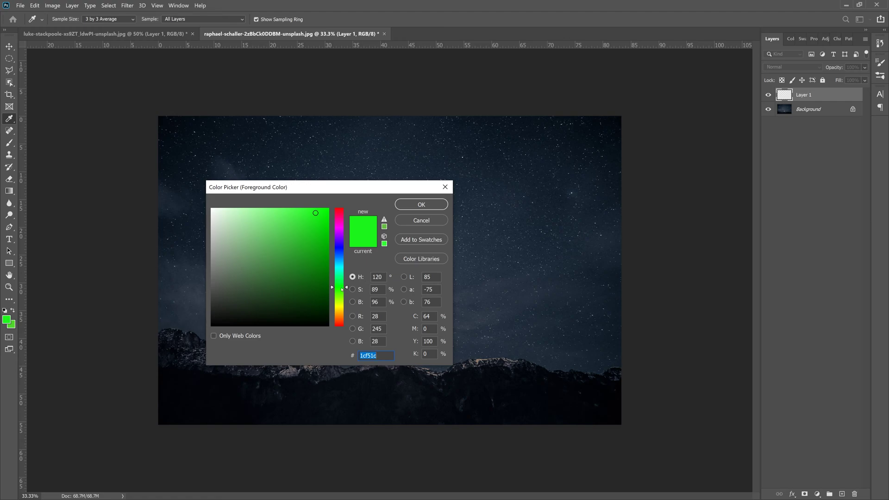
pyautogui.moveTo(345, 288); pyautogui.dragTo(347, 305)
pyautogui.click(421, 204)
# Step: Stamp the aurora once across the sky and move it toward the top-left corner
pyautogui.press('b')
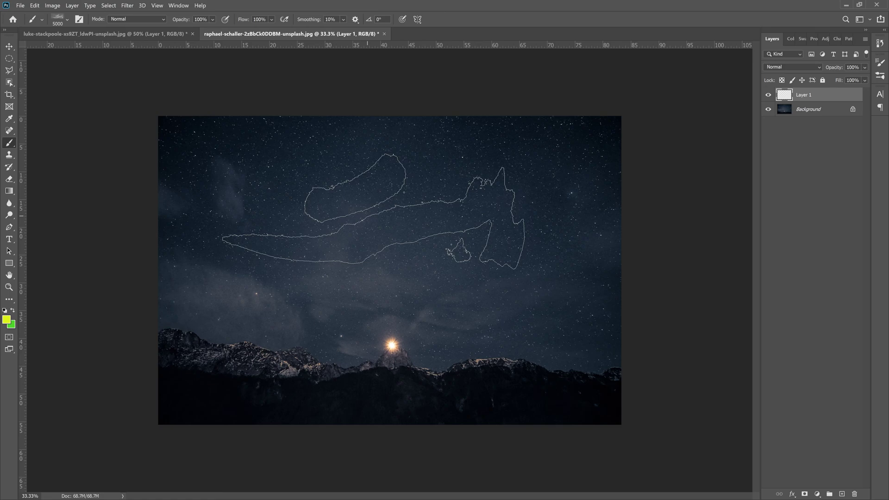
pyautogui.click(375, 209)
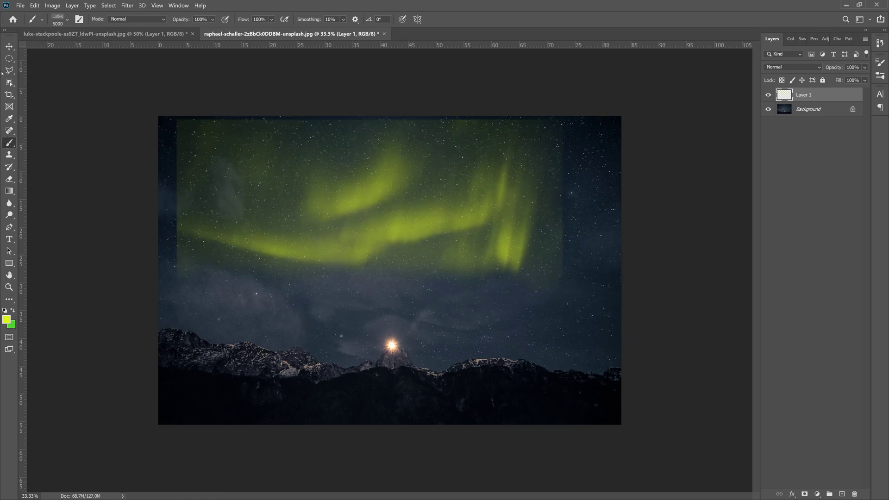
pyautogui.press('v')
pyautogui.moveTo(351, 200); pyautogui.dragTo(334, 196)
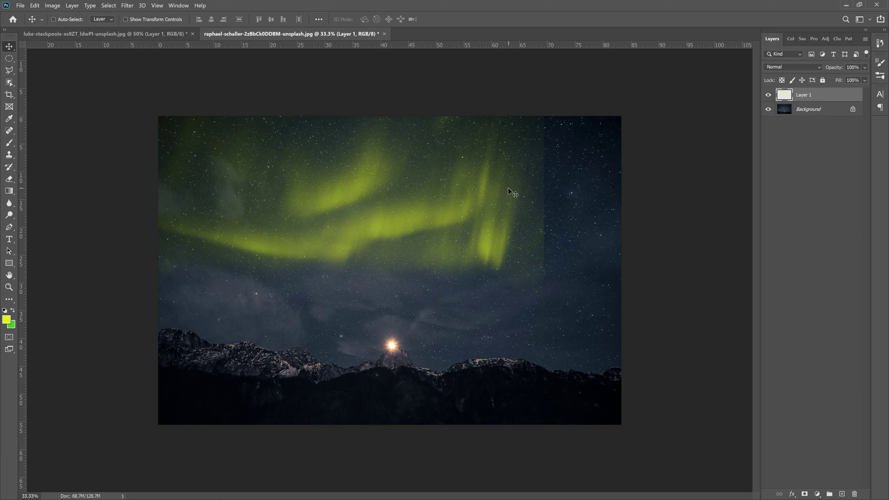
# Step: Nudge the aurora, then scale Layer 1 up to about 120% with Ctrl+T and commit
pyautogui.moveTo(357, 191)
pyautogui.mouseDown()
pyautogui.moveTo(373, 214)
pyautogui.moveTo(356, 190)
pyautogui.mouseUp()
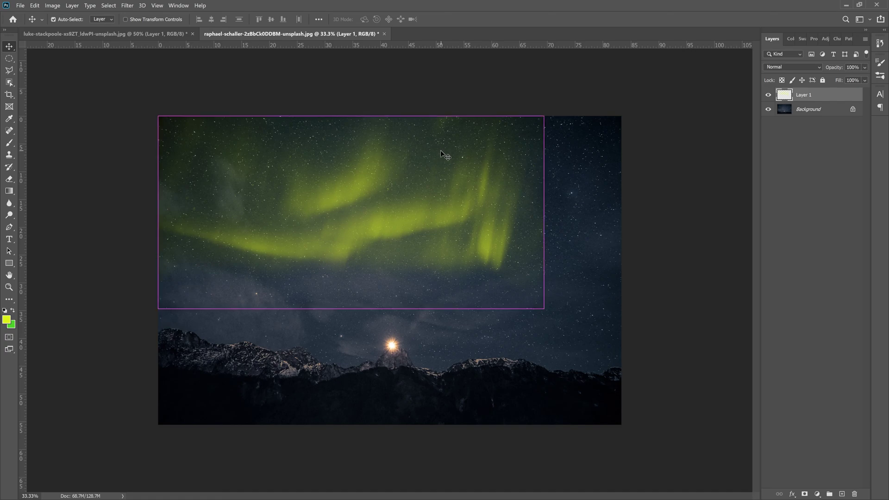
pyautogui.hotkey('ctrl', 't')
pyautogui.moveTo(545, 310); pyautogui.dragTo(614, 370)
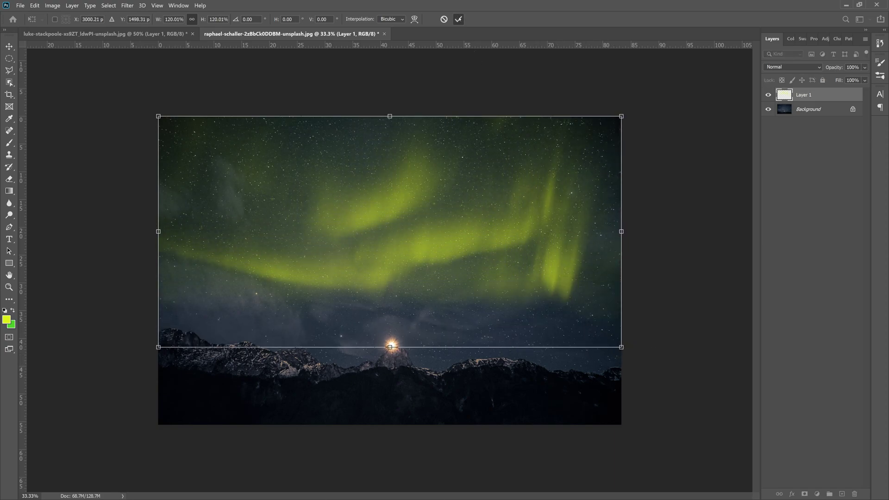
pyautogui.click(459, 19)
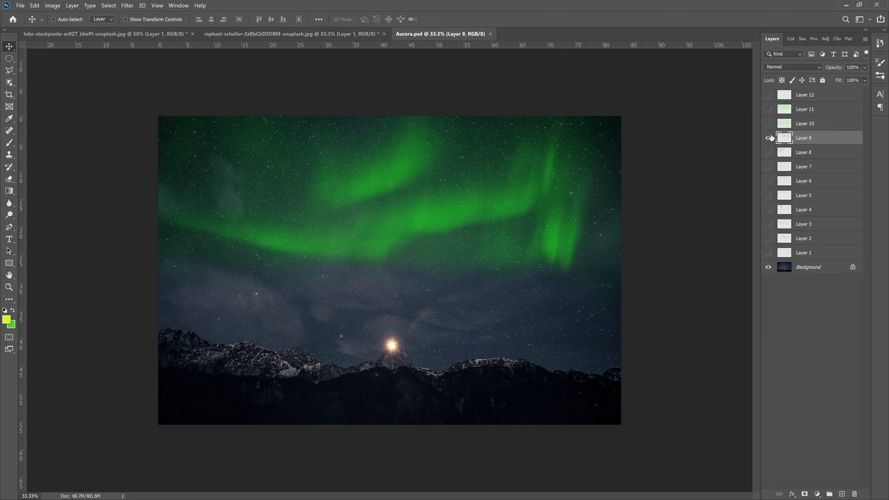
# Step: In Aurora.psd, preview the Layer 12 down to Layer 6 auroras one at a time
pyautogui.click(769, 138)
pyautogui.click(769, 95)
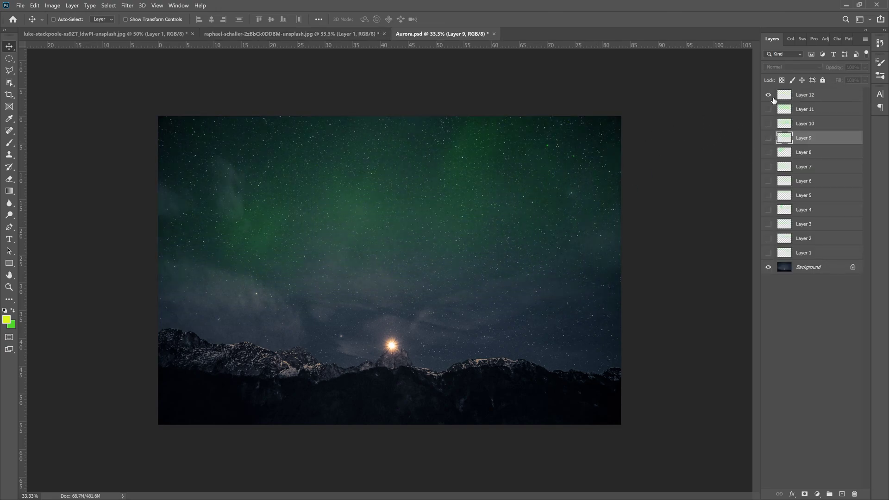
pyautogui.click(768, 95)
pyautogui.click(769, 109)
pyautogui.click(768, 109)
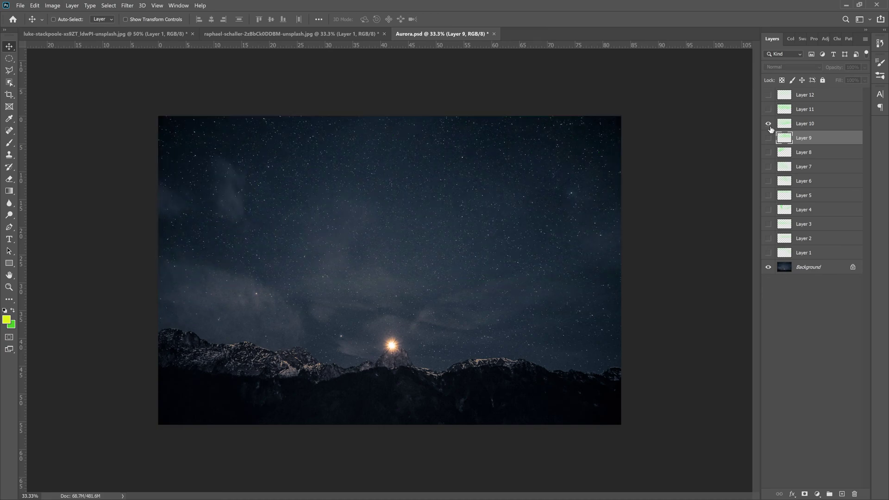
pyautogui.click(768, 124)
pyautogui.click(769, 124)
pyautogui.click(769, 138)
pyautogui.click(768, 137)
pyautogui.click(769, 152)
pyautogui.click(769, 152)
pyautogui.click(769, 166)
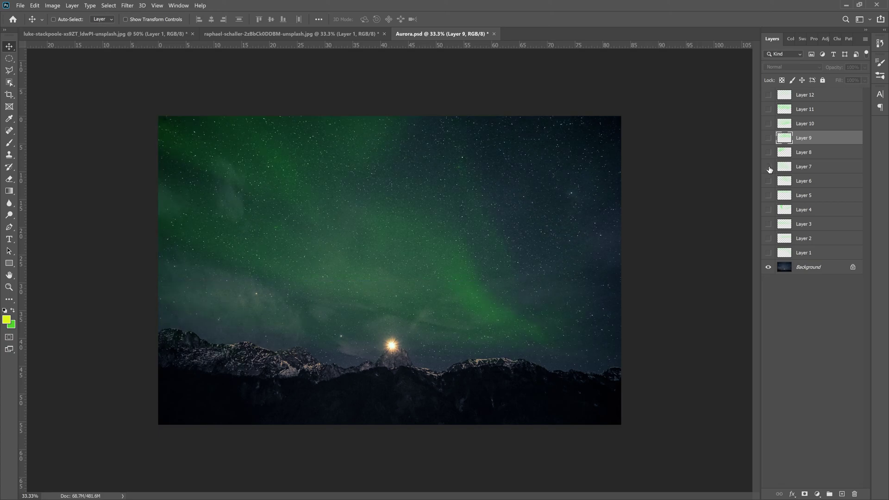
pyautogui.click(769, 167)
pyautogui.click(769, 181)
pyautogui.click(768, 181)
# Step: Preview Layers 5 through 1 and Layer 8, finishing with Layer 9's green aurora visible
pyautogui.click(769, 195)
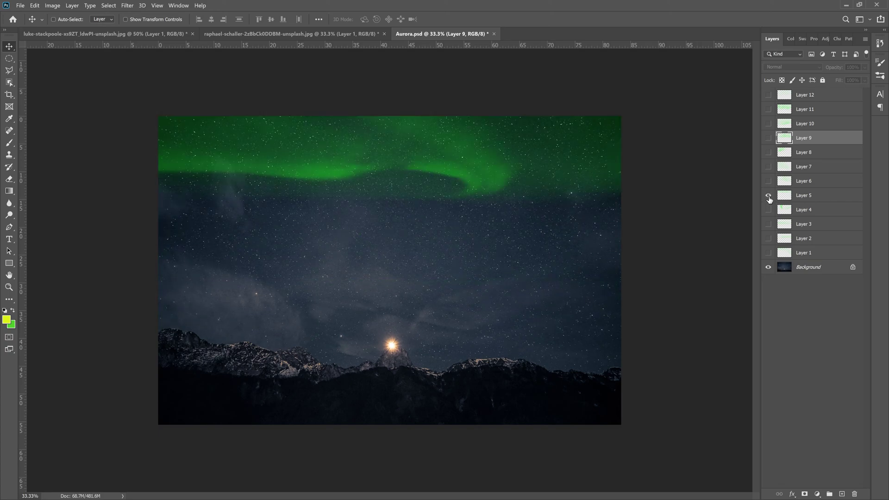
pyautogui.click(769, 195)
pyautogui.click(769, 210)
pyautogui.click(768, 210)
pyautogui.click(769, 224)
pyautogui.click(768, 224)
pyautogui.click(769, 238)
pyautogui.click(768, 238)
pyautogui.click(769, 253)
pyautogui.click(768, 253)
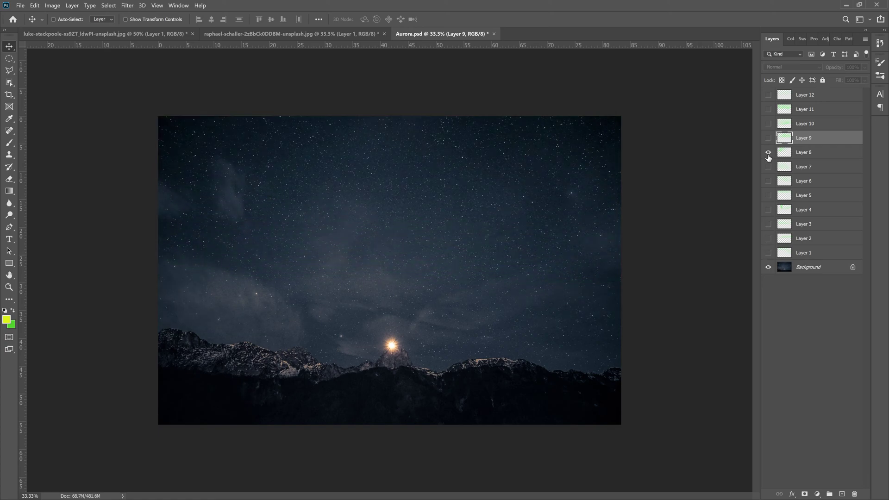
pyautogui.click(769, 152)
pyautogui.click(768, 156)
pyautogui.click(768, 138)
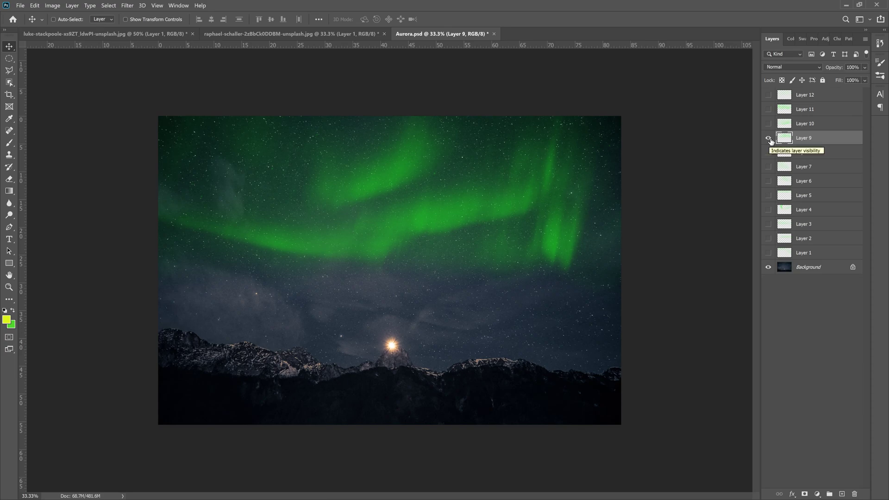